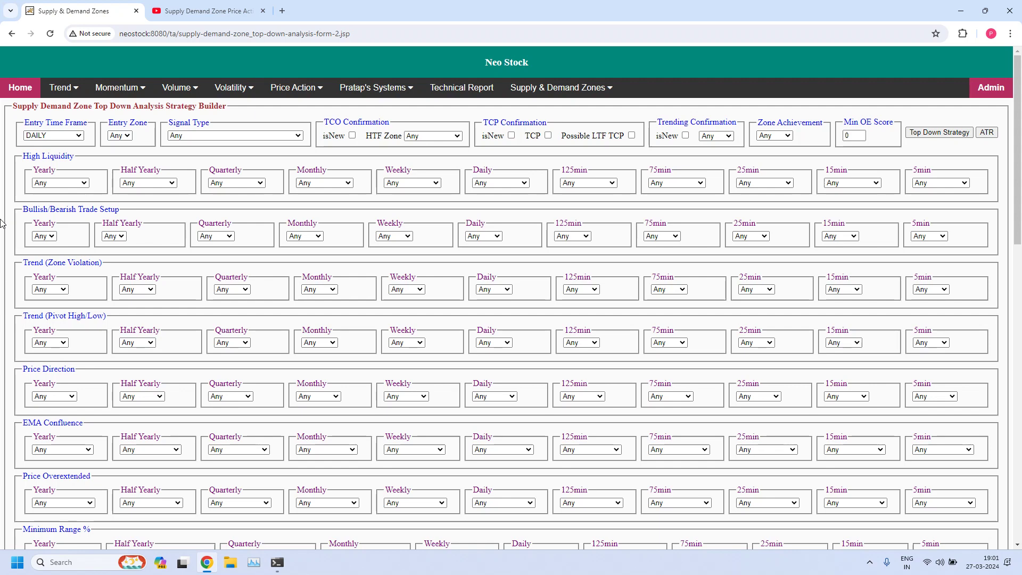
Step: Switch to YouTube and scroll the course playlist up to its first video, Lesson_19.3 Trailing Stop Loss
left_click(219, 11)
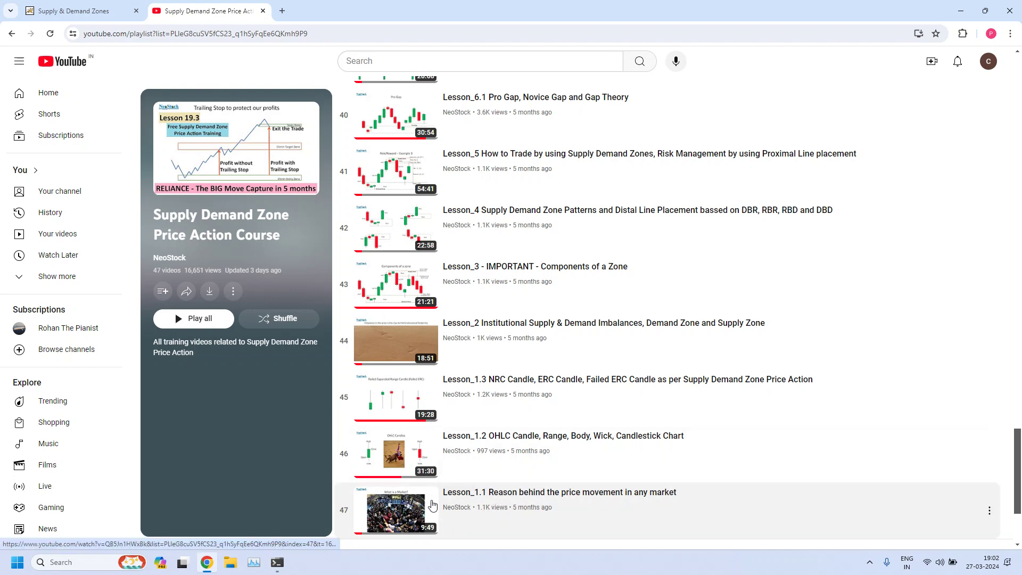
scroll(441, 416, "up", 2)
scroll(442, 416, "up", 3)
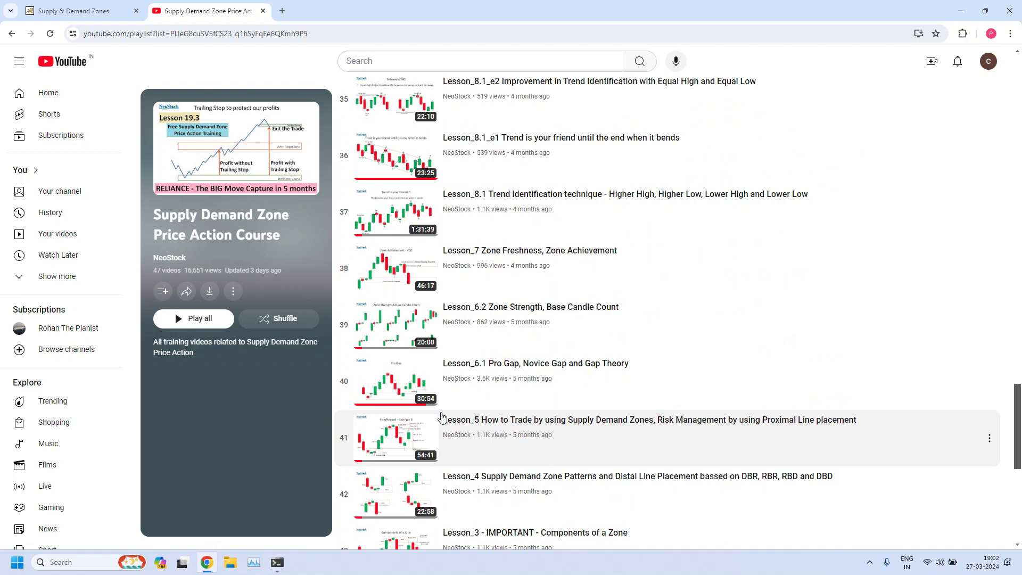
scroll(442, 416, "up", 8)
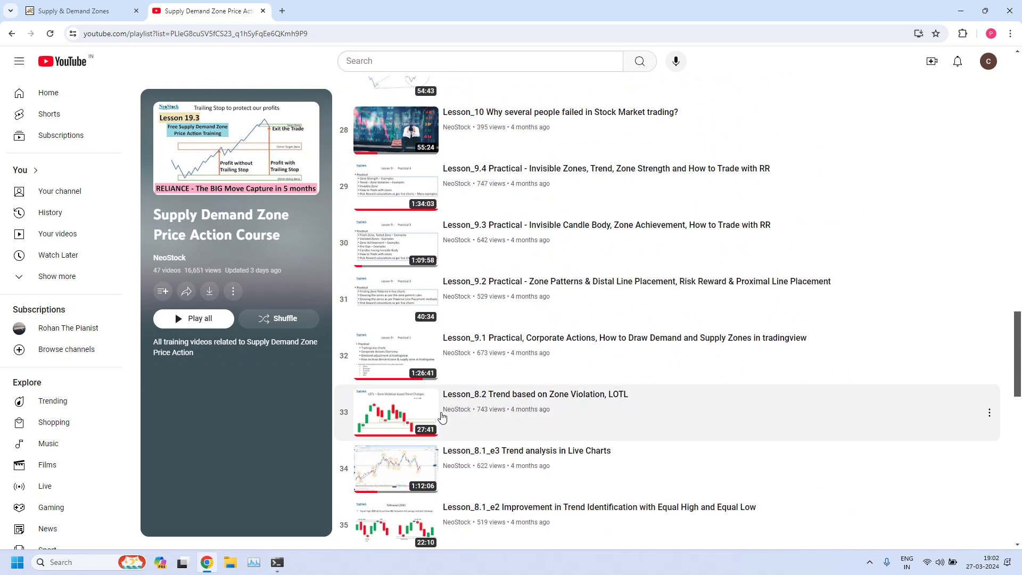
scroll(442, 416, "up", 11)
scroll(442, 416, "up", 16)
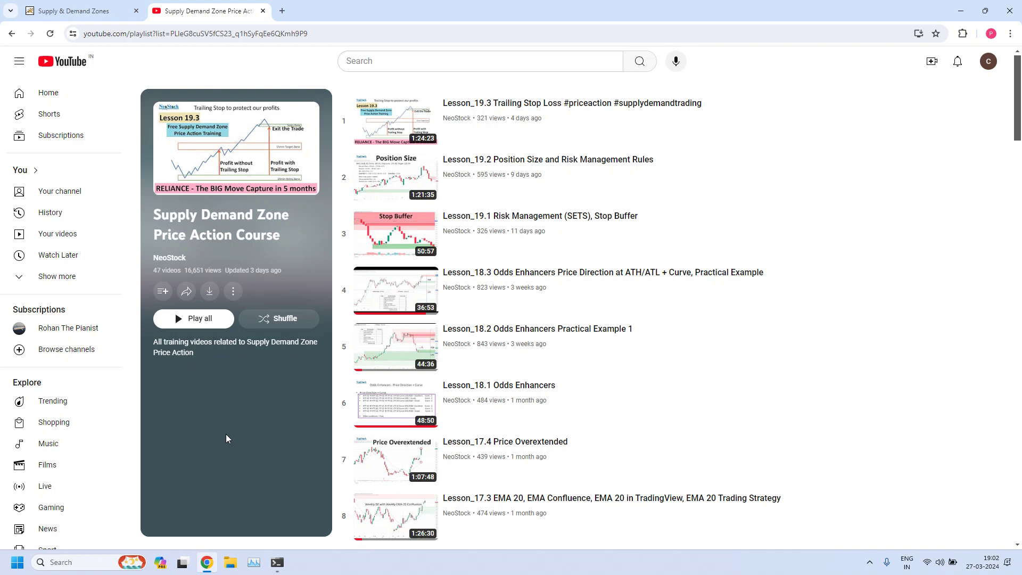
Step: Close the course playlist and, keeping DAILY as entry time frame, set the entry zone to DZ
left_click(262, 10)
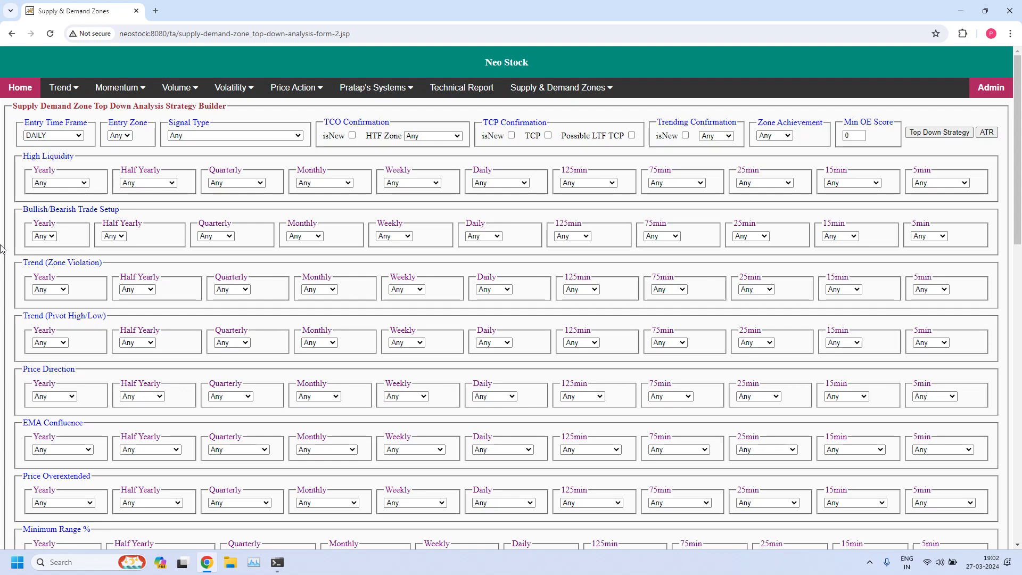
left_click(79, 136)
left_click(78, 135)
left_click(130, 137)
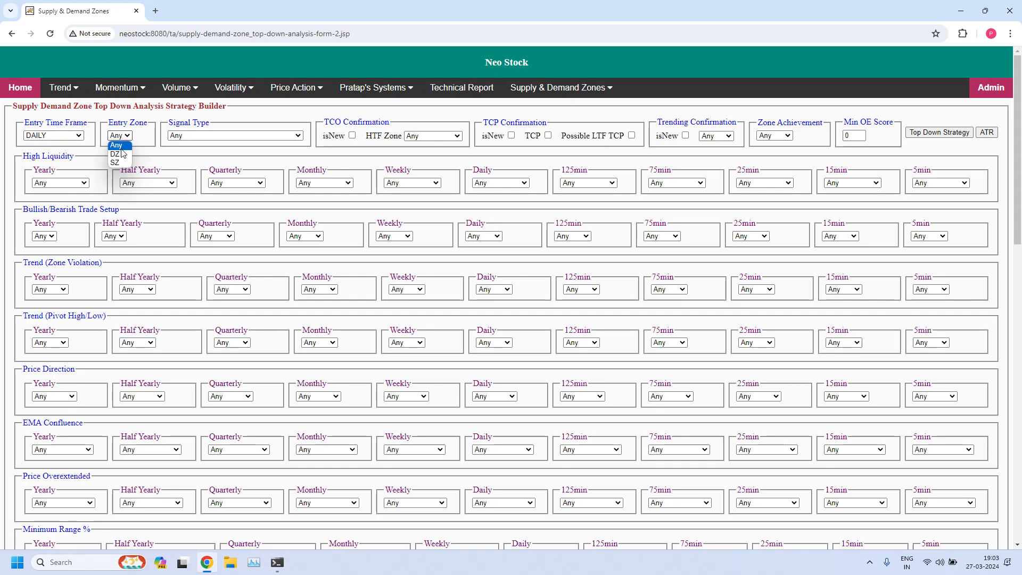
left_click(121, 154)
Step: Set the Daily Bullish/Bearish Trade Setup to Bullish and scroll down the form
left_click_drag(23, 210, 123, 212)
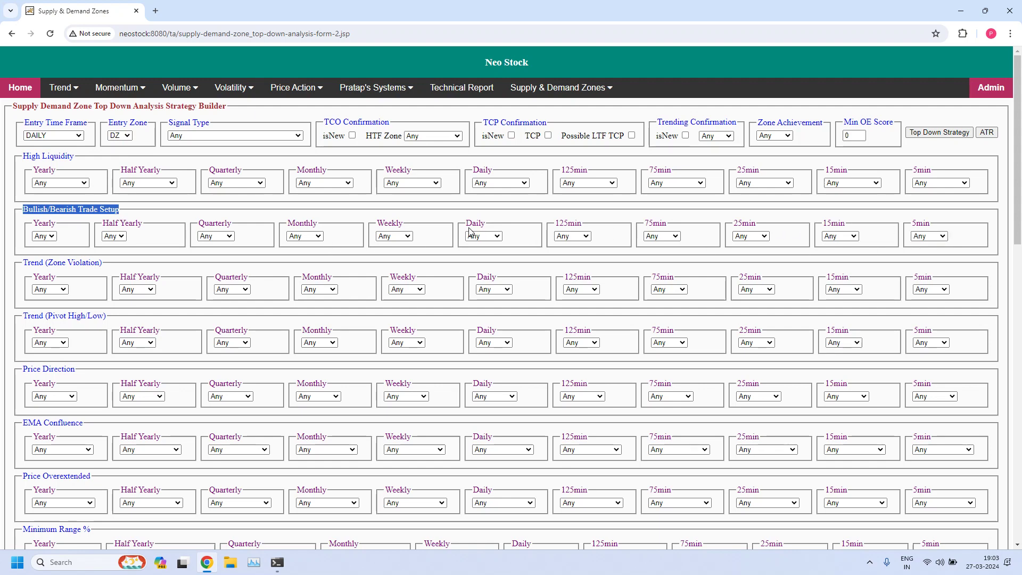
left_click_drag(466, 224, 502, 233)
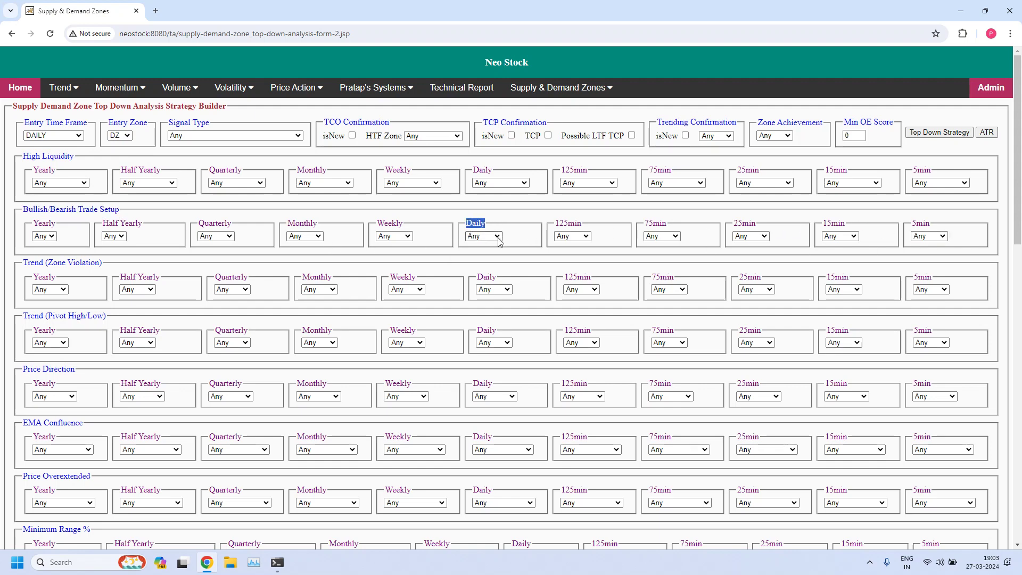
left_click(499, 237)
left_click(487, 254)
left_click(514, 229)
left_click_drag(1016, 154, 1008, 290)
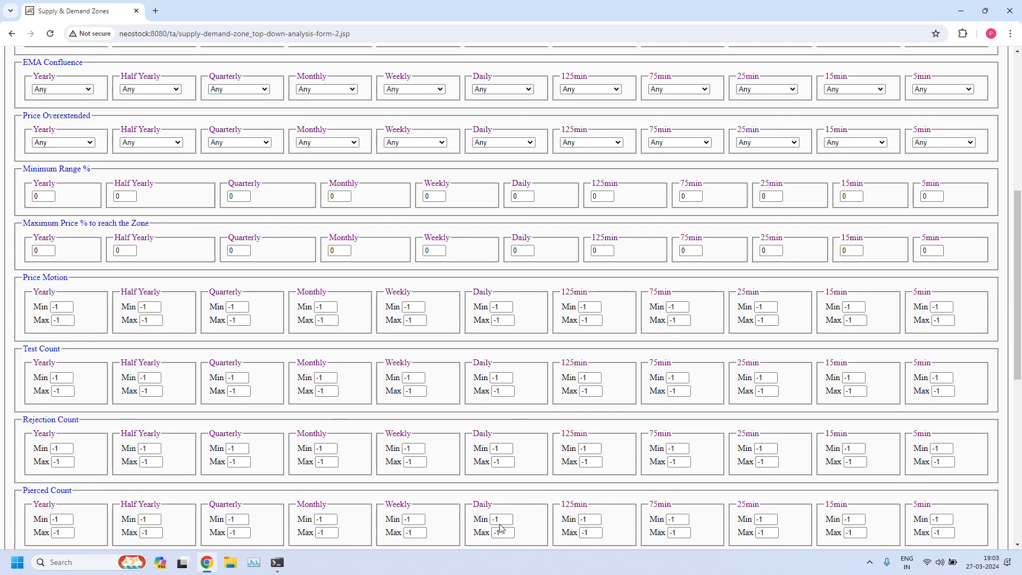
Step: Set the Pierced Count Daily minimum and maximum both to 0
double_click(481, 504)
double_click(506, 520)
type("0")
left_click(505, 532)
type("0")
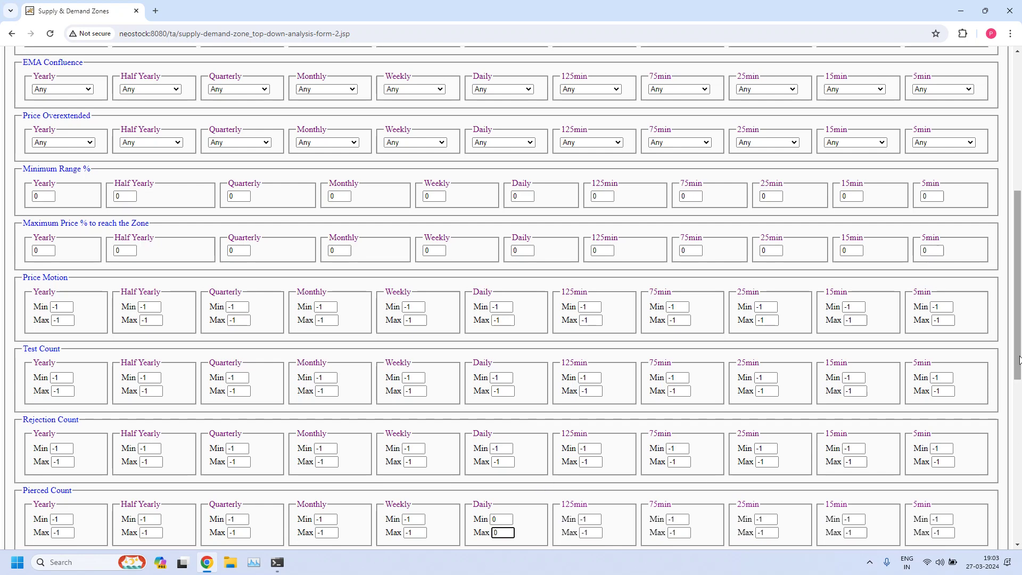
Step: Require VOZ zone achievement and a minimum OE score of 12, then run the Top Down Strategy scan
left_click_drag(1017, 343, 1020, 187)
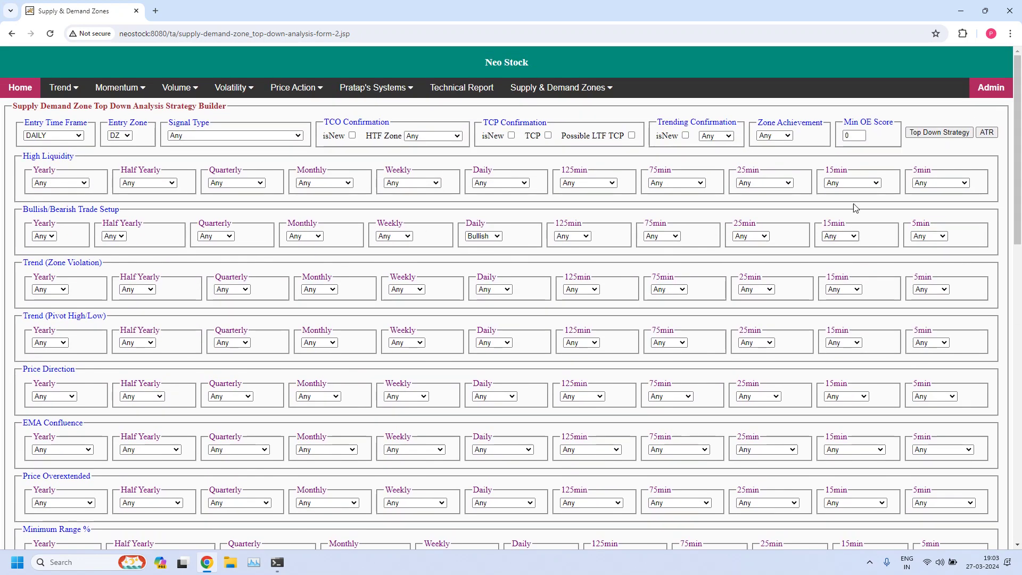
left_click(786, 137)
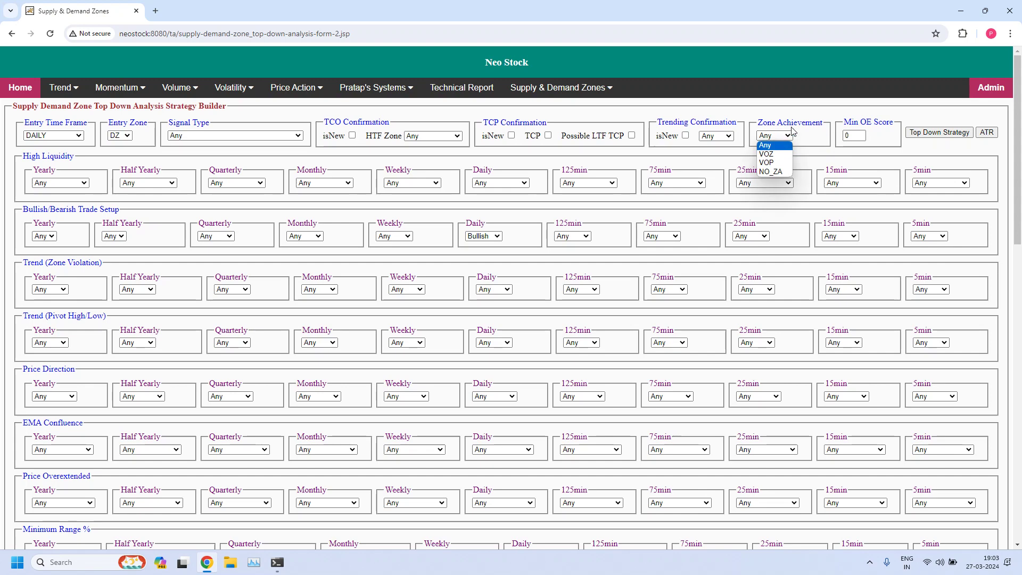
left_click(772, 154)
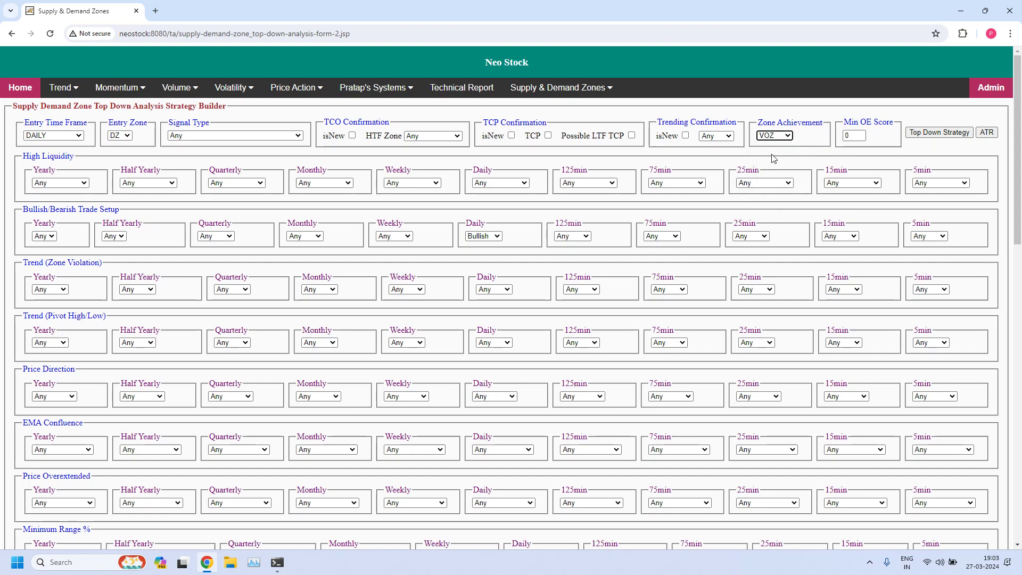
left_click(854, 136)
double_click(855, 137)
type("12")
left_click(938, 133)
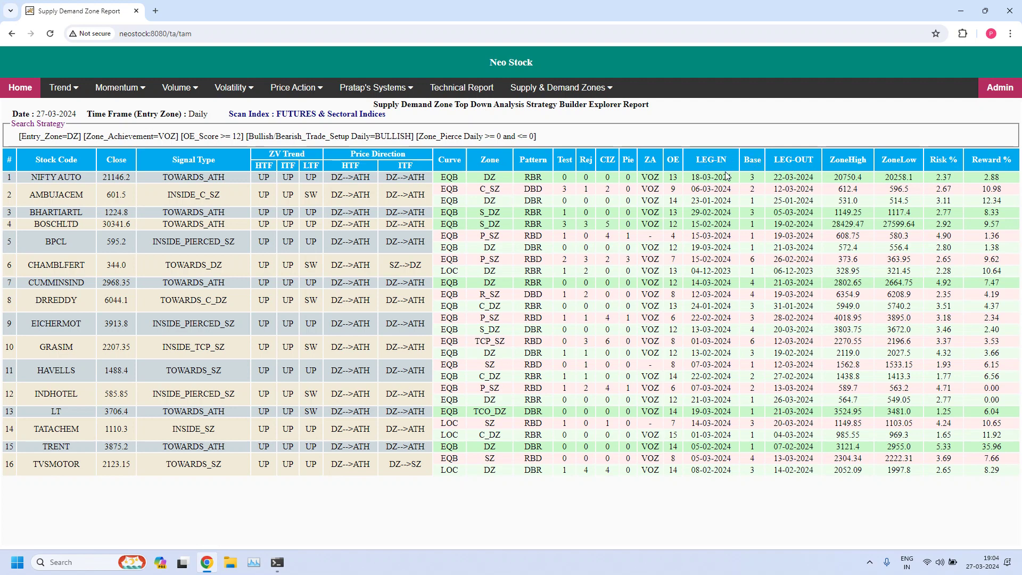
Step: Inspect the first row's LEG-IN date and Base value in the 16-stock Explorer Report
left_click_drag(695, 177, 812, 178)
double_click(752, 177)
left_click(119, 503)
Step: Go back to the strategy builder and, keeping DAILY entry time frame, set the entry zone to SZ
left_click(9, 39)
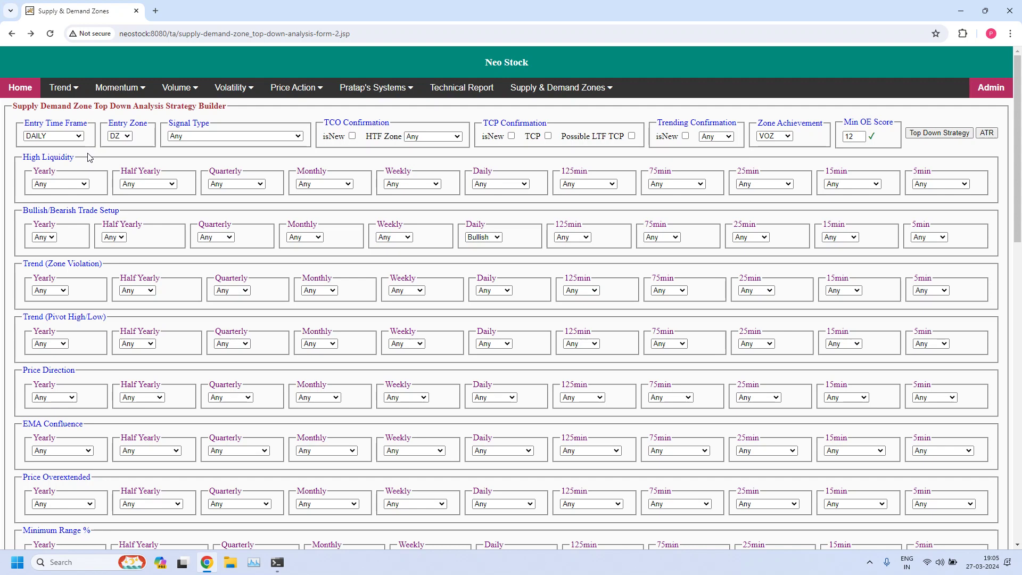
left_click(79, 136)
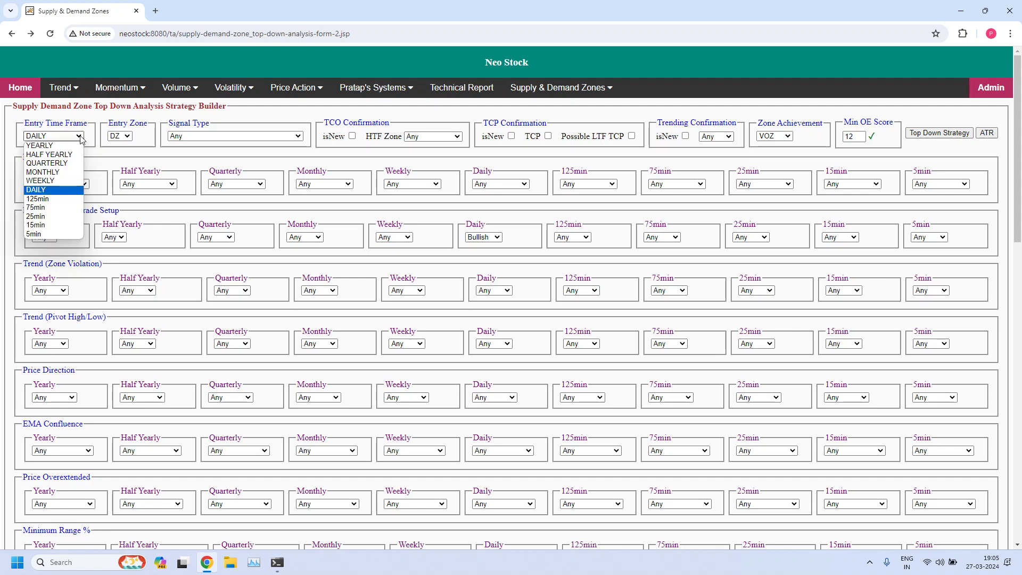
left_click(81, 138)
left_click(127, 137)
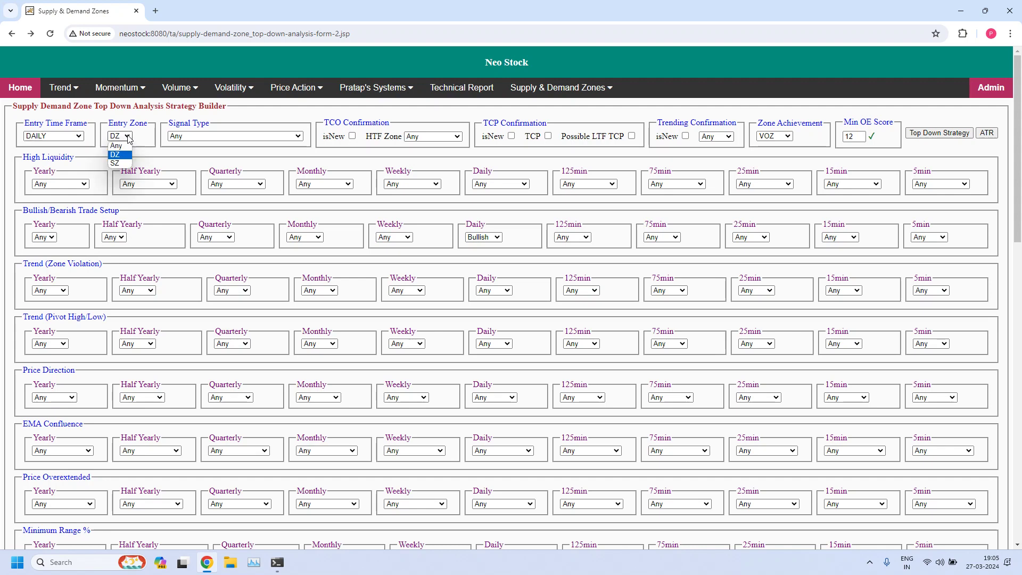
left_click(117, 163)
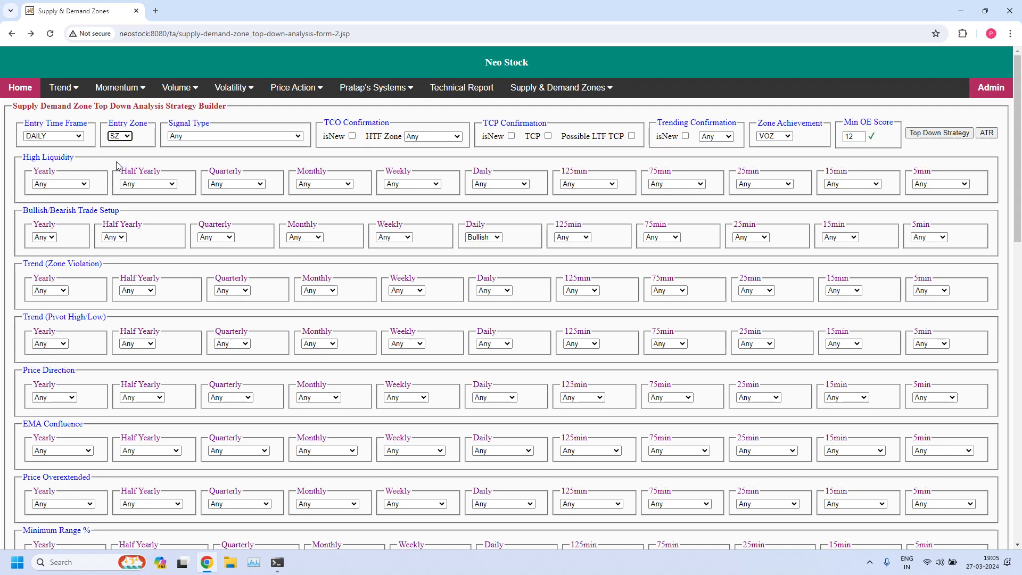
Step: Set the Daily Bullish/Bearish Trade Setup to Bearish and run the Top Down Strategy scan
left_click_drag(24, 211, 123, 212)
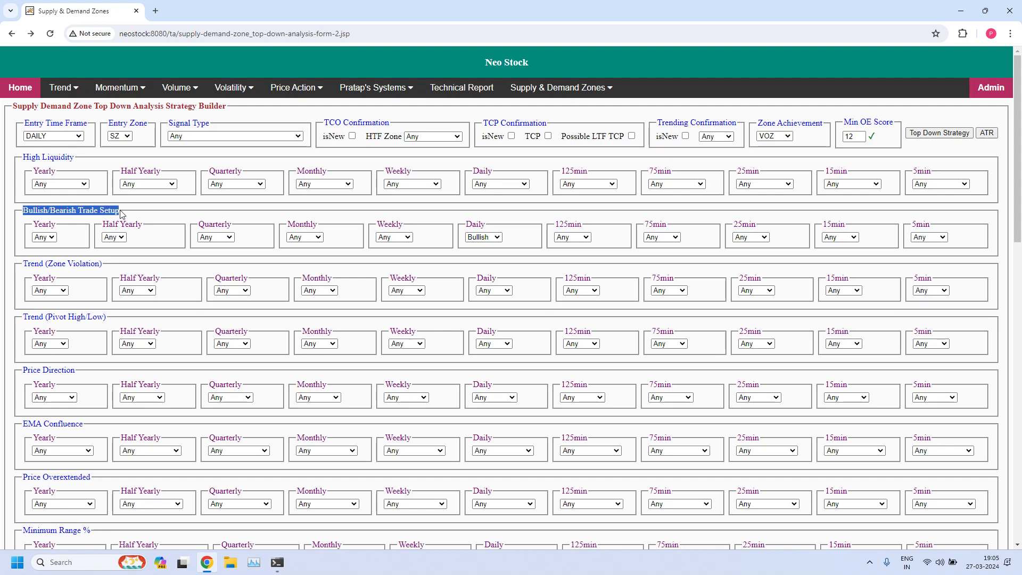
double_click(475, 224)
left_click(498, 237)
left_click(499, 238)
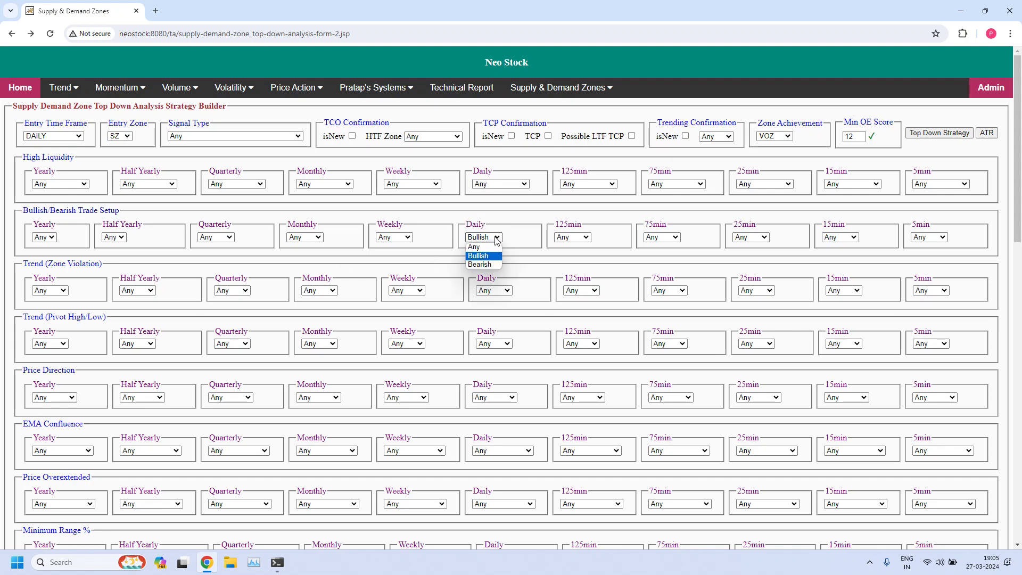
left_click(478, 266)
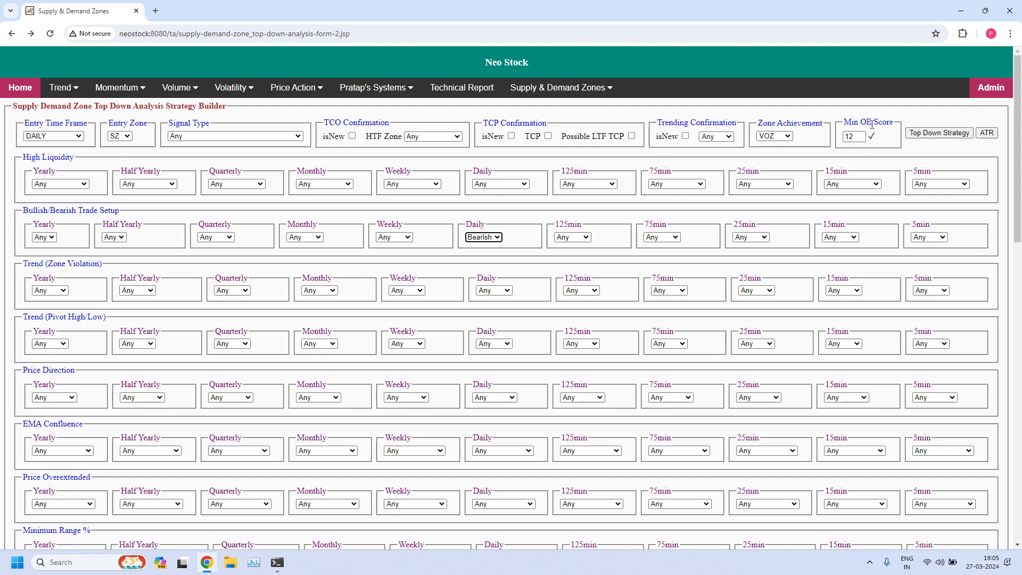
left_click(930, 136)
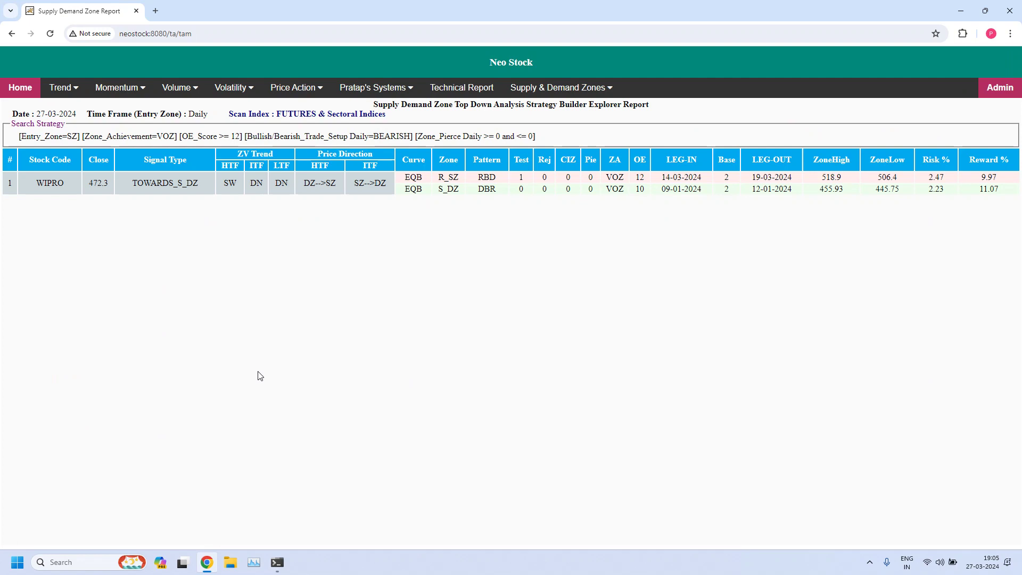
Step: After reviewing the WIPRO-only result, start a fresh Top Down Analysis Strategy Builder form and view the entry time frame choices
mouse_move(555, 91)
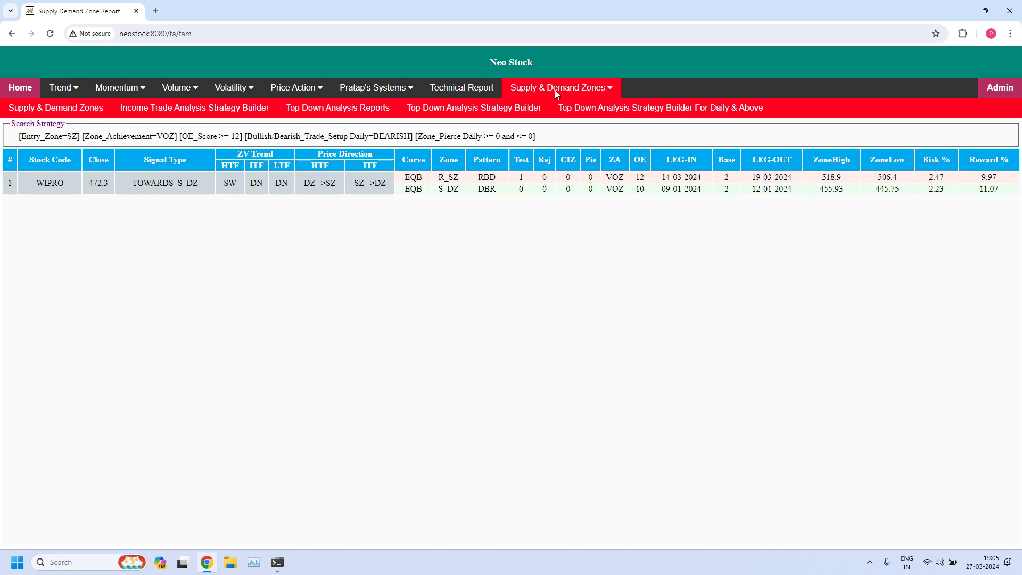
left_click(520, 112)
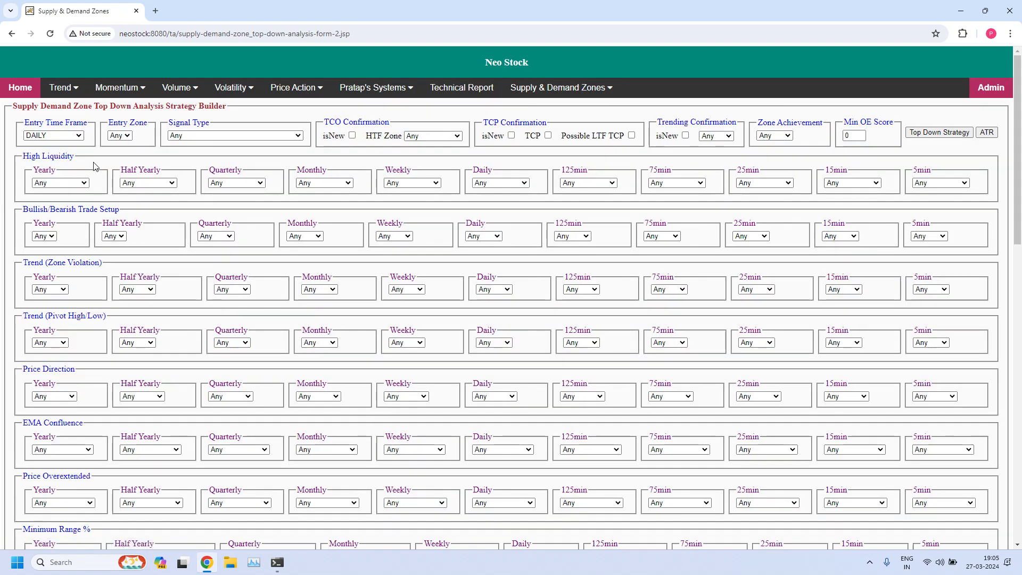
left_click(80, 136)
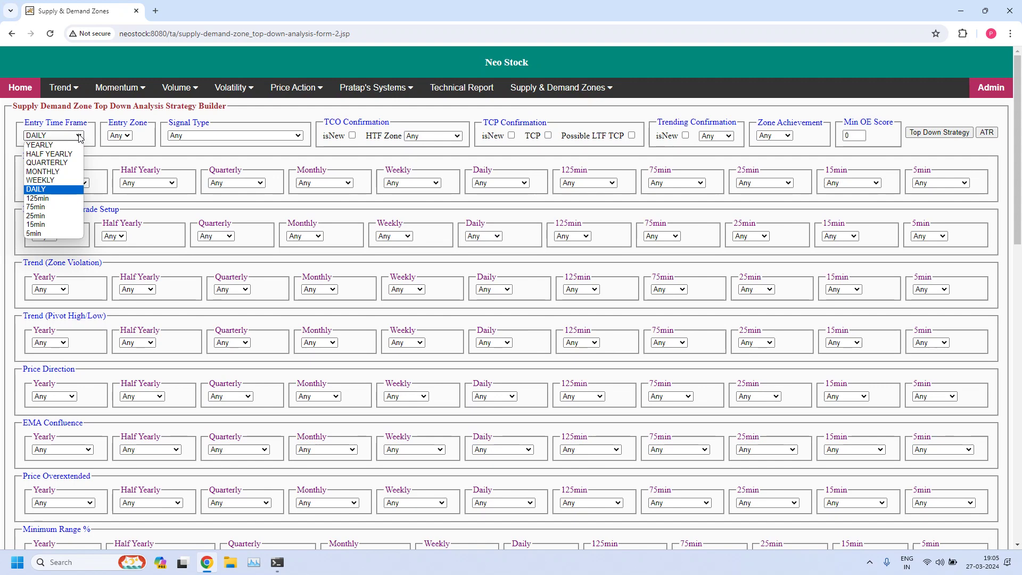
Step: Choose a 75min entry time frame, DZ entry zone, and Bullish for the 75min trade setup
left_click(48, 206)
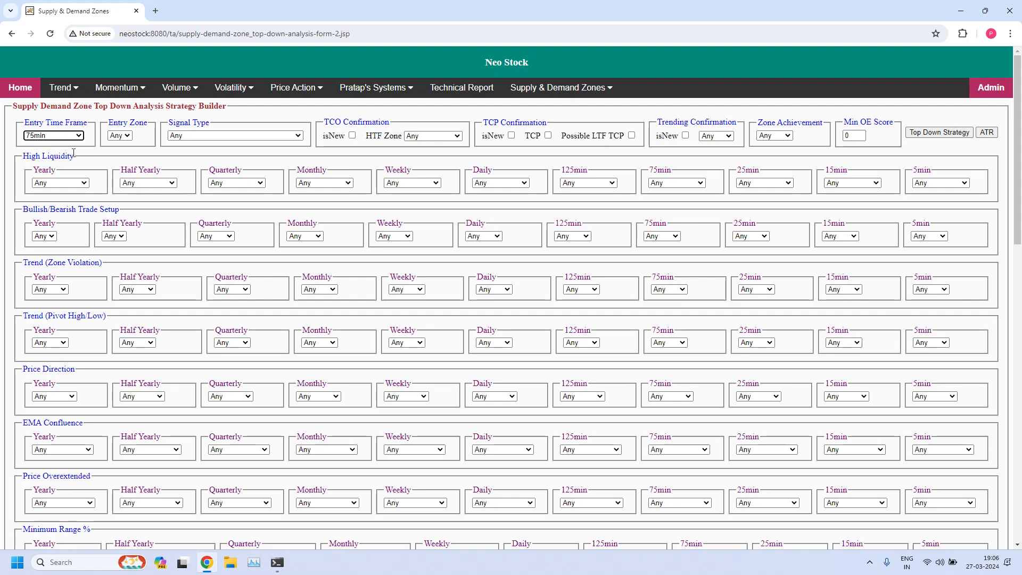
left_click(130, 138)
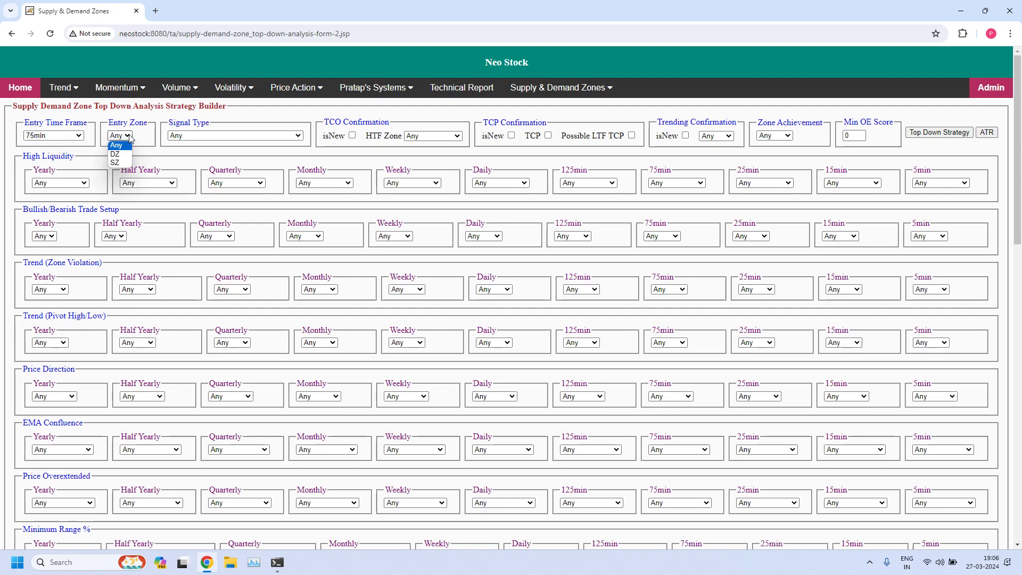
left_click(117, 154)
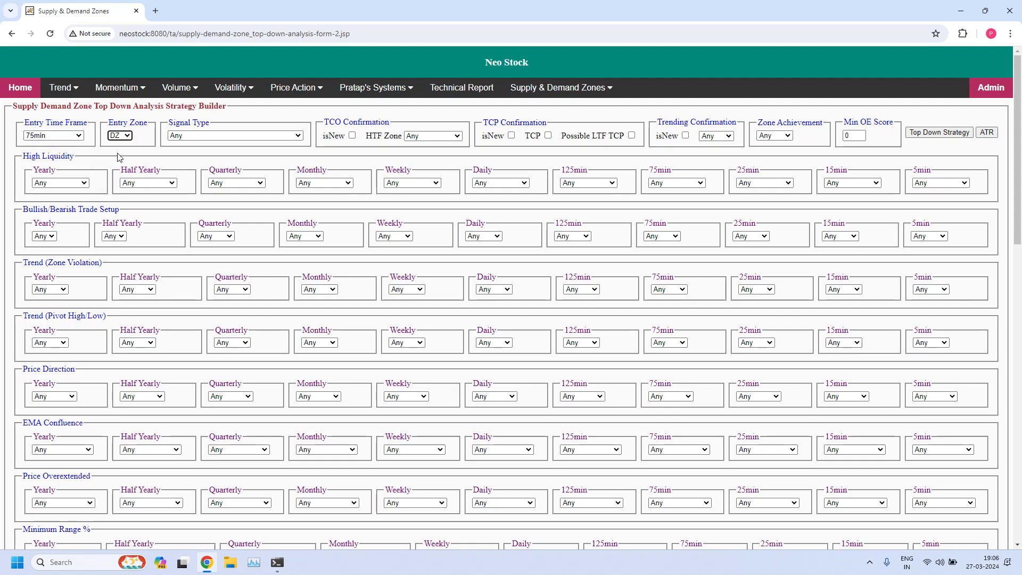
left_click_drag(23, 209, 122, 211)
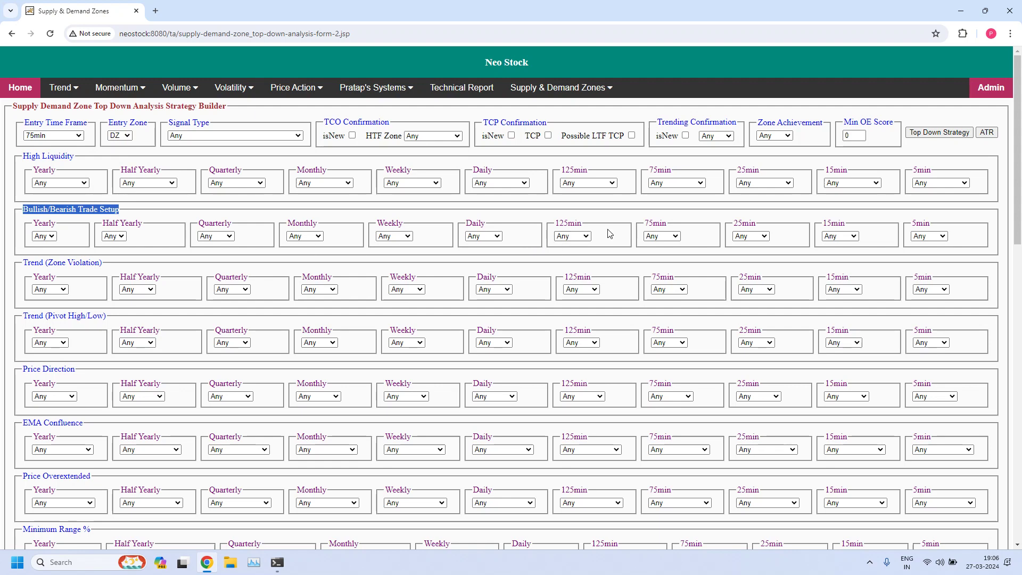
left_click_drag(648, 222, 671, 223)
left_click(663, 223)
left_click(675, 237)
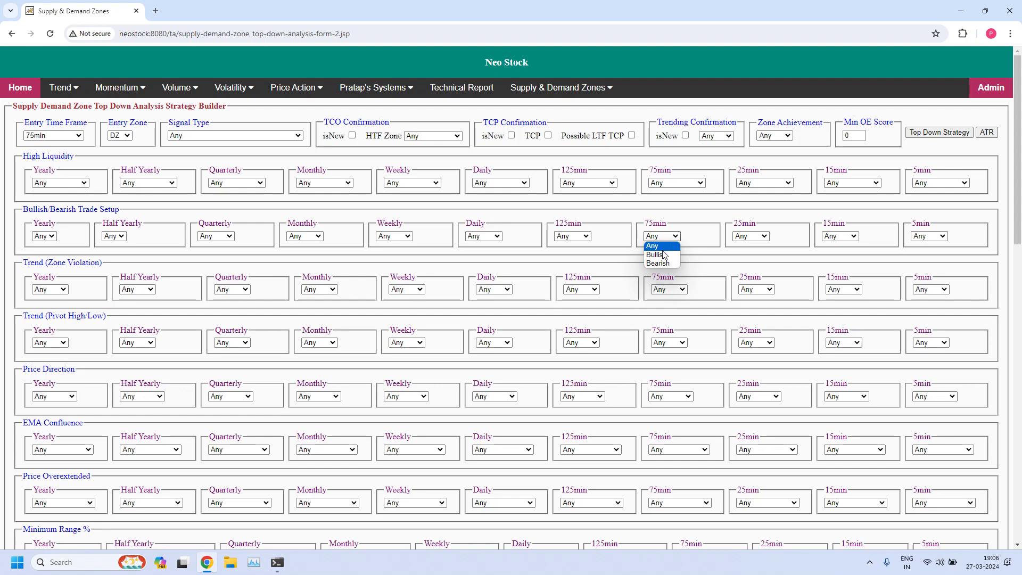
left_click(664, 254)
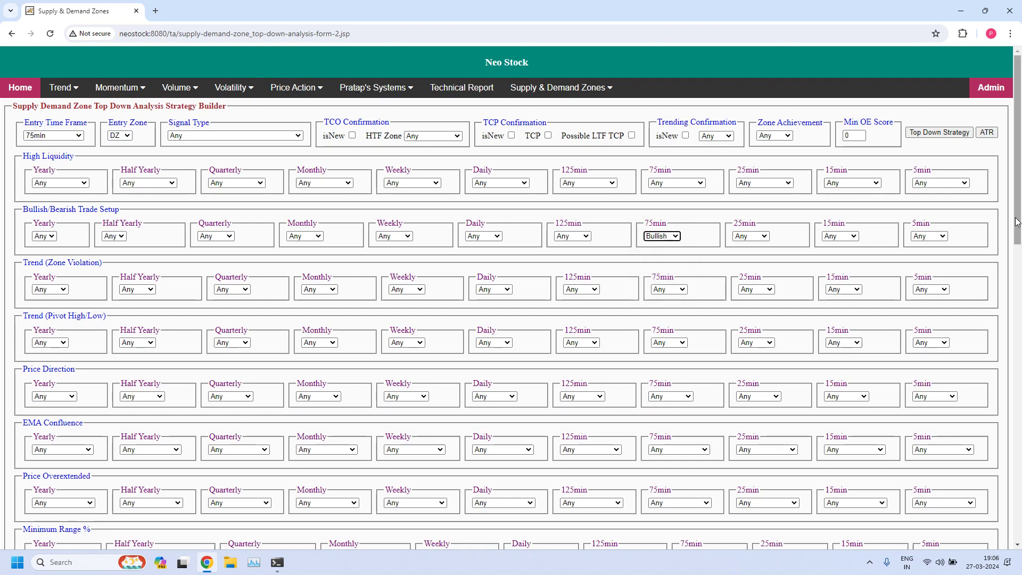
scroll(1016, 230, "down", 1)
Step: Set the 75min Pierced Count minimum and maximum both to 0
left_click_drag(1017, 231, 1012, 357)
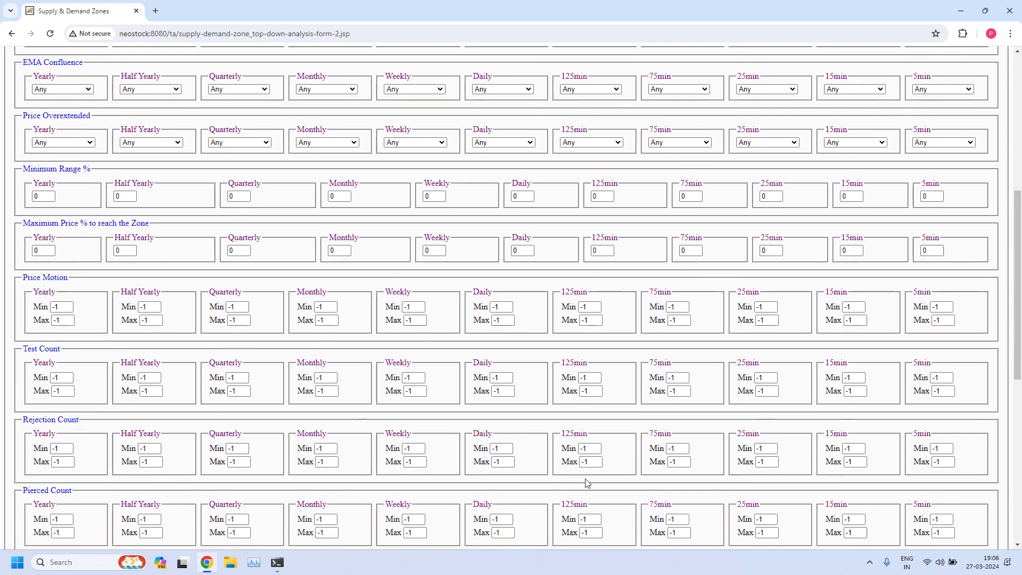
mouse_move(650, 504)
left_mouse_down()
mouse_move(678, 508)
mouse_move(660, 520)
left_mouse_up()
left_click(684, 504)
type("0")
key("Tab")
type("0")
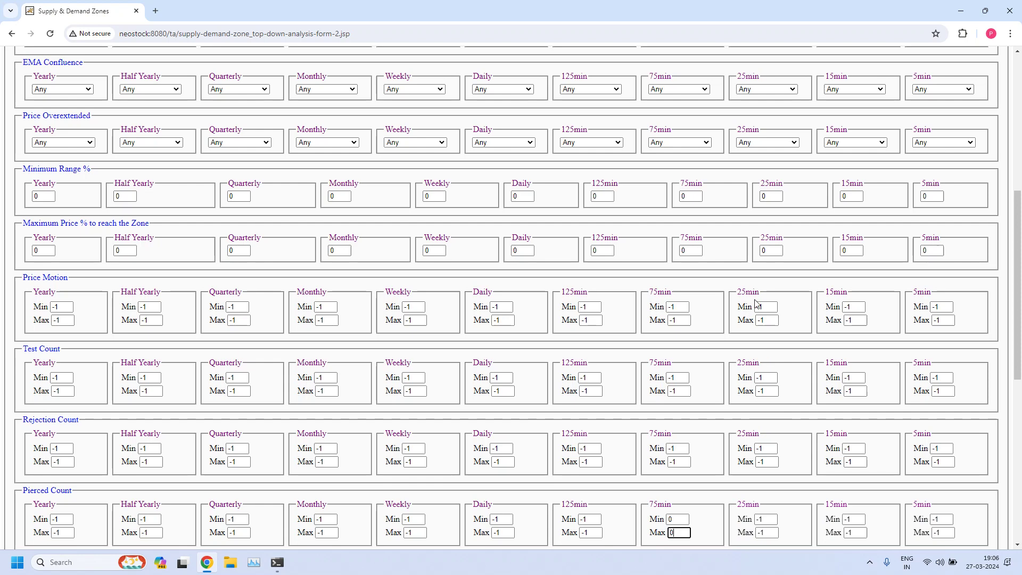
Step: Require VOZ zone achievement and set the minimum OE score to 12
scroll(755, 304, "up", 7)
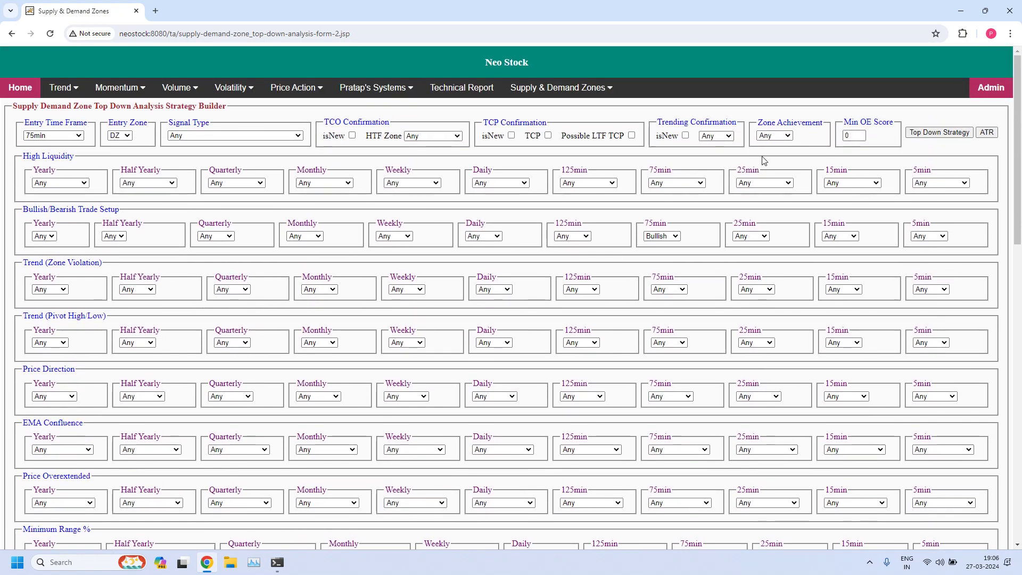
left_click(789, 136)
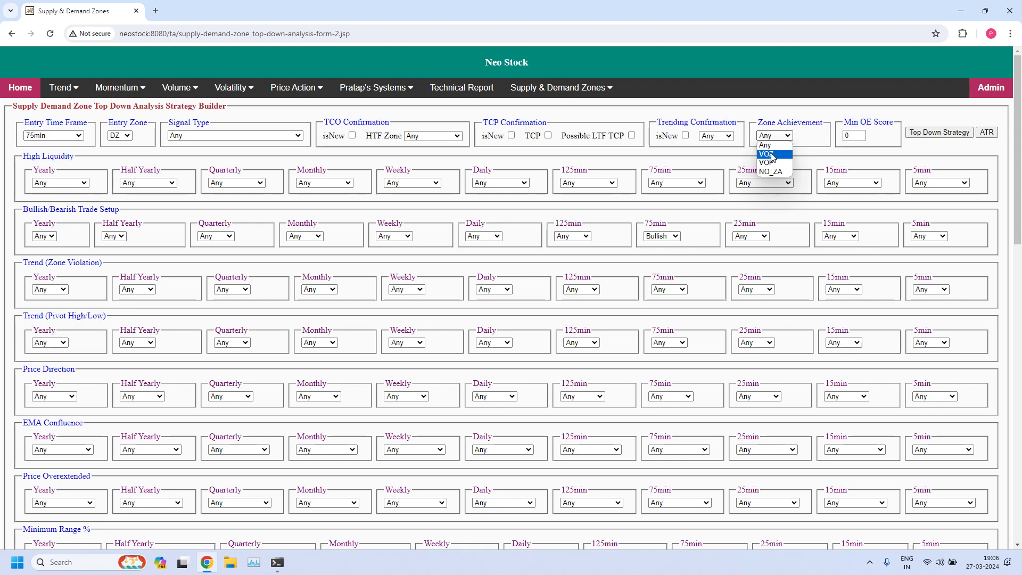
left_click(772, 156)
double_click(857, 135)
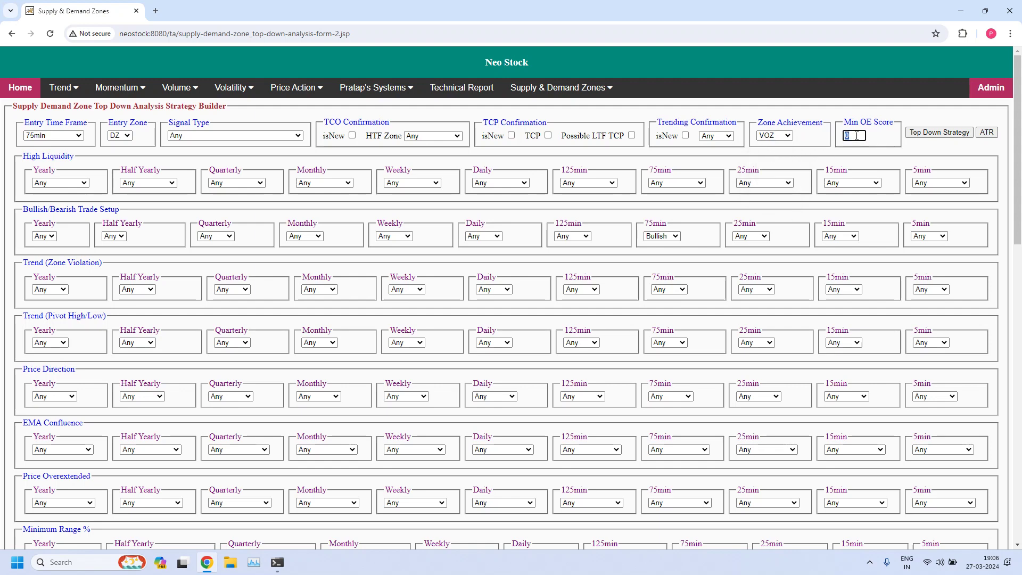
type("12")
left_click(898, 150)
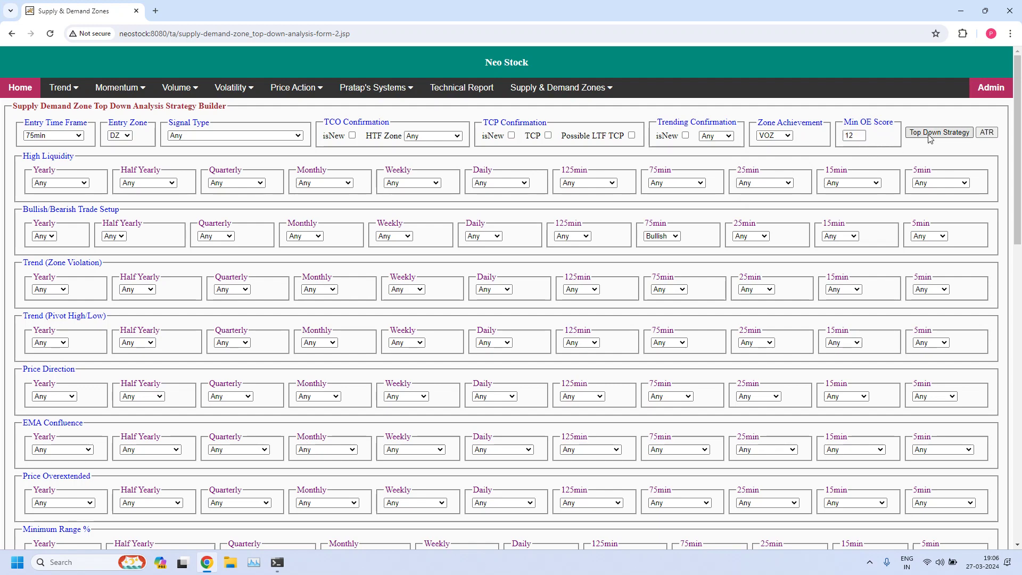
left_click(929, 136)
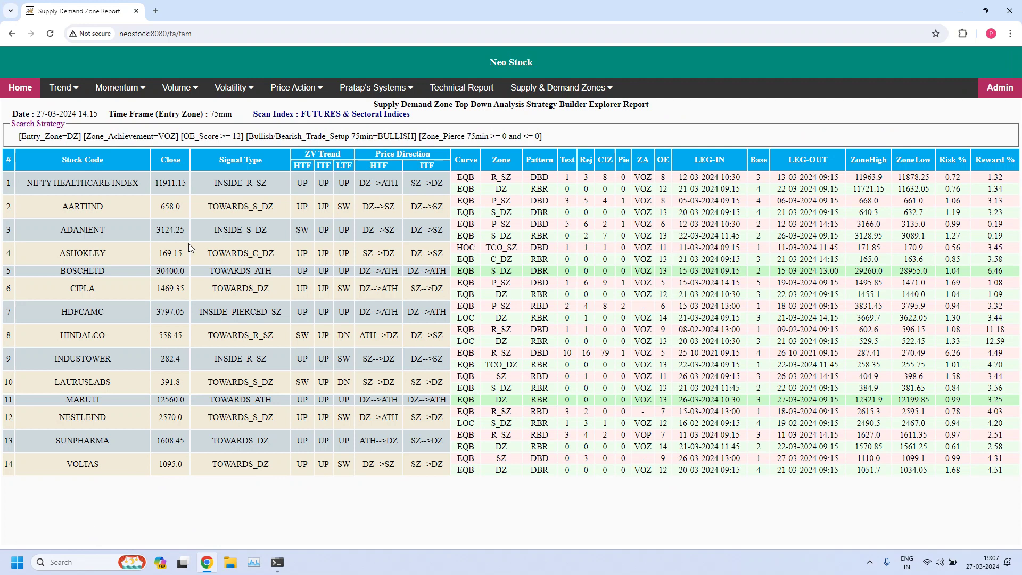
left_click(10, 34)
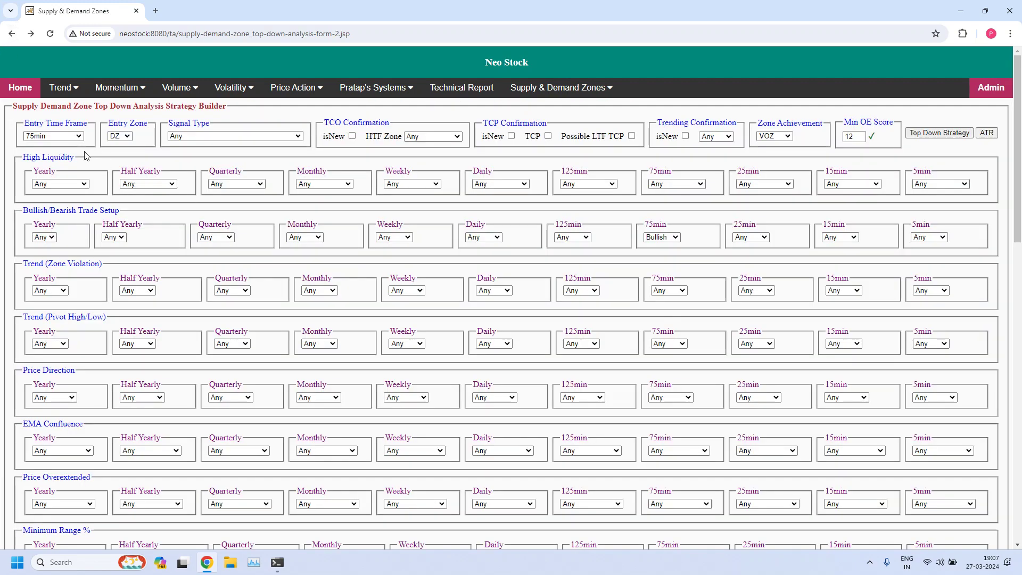
Step: Keep 75min as the entry time frame and change the entry zone from DZ to SZ
left_click(80, 137)
left_click(79, 137)
left_click(132, 138)
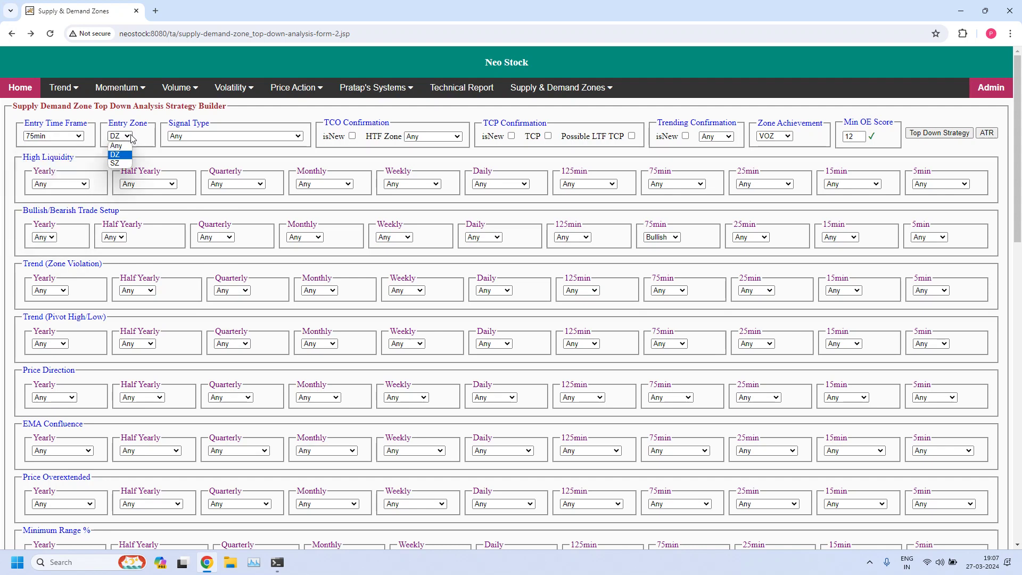
left_click(121, 163)
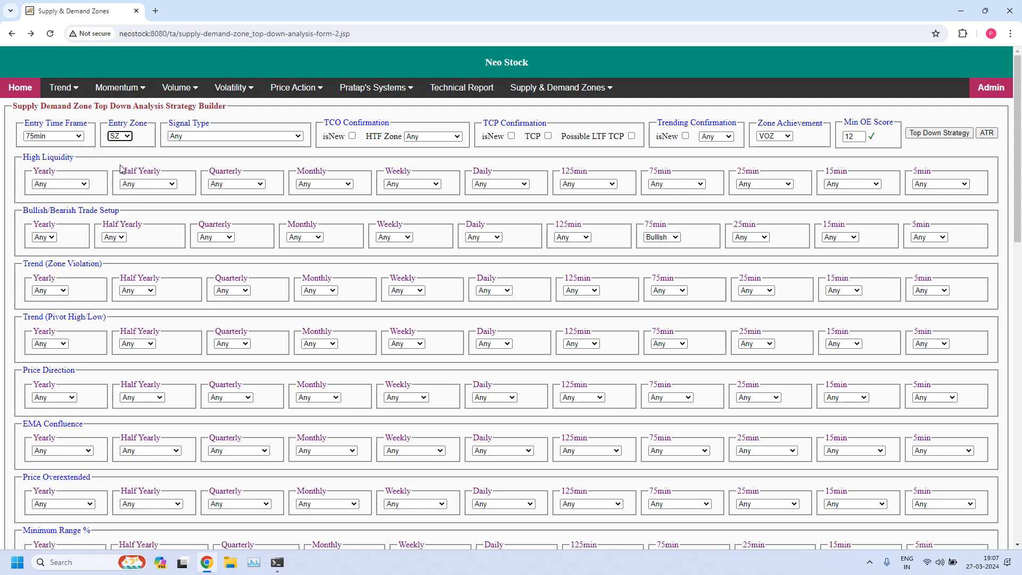
Step: Change the 75min trade setup to Bearish and run the Top Down Strategy scan
left_click_drag(25, 212, 123, 213)
left_click_drag(645, 224, 671, 227)
left_click(678, 230)
left_click(672, 237)
left_click(659, 266)
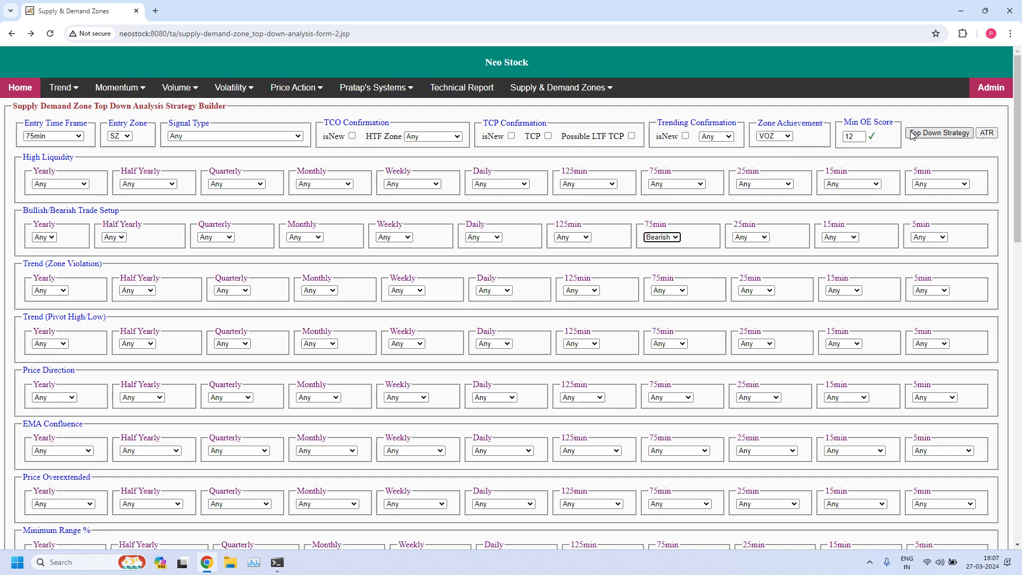
left_click(940, 133)
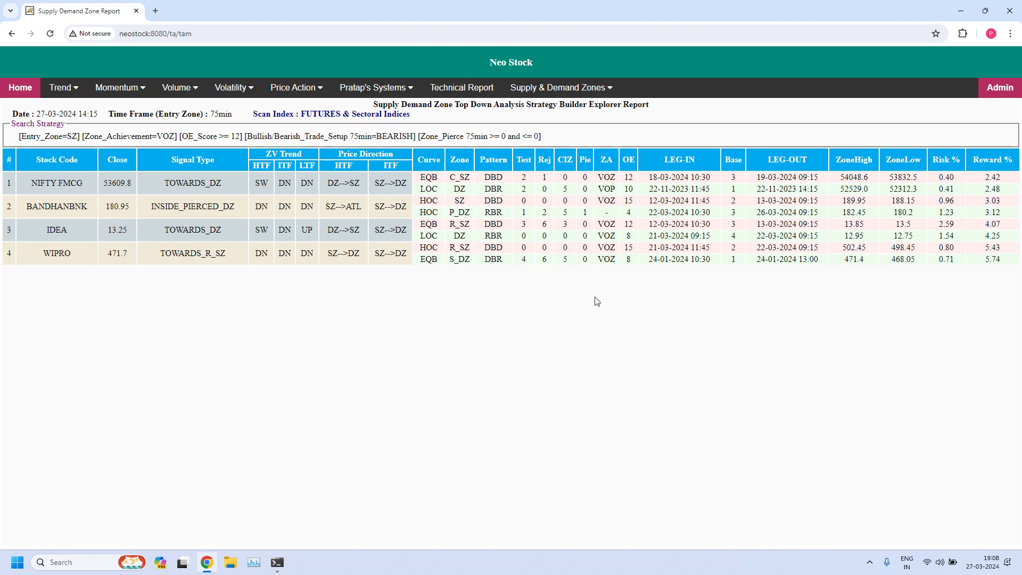
Step: Return to the Top Down Analysis Strategy Builder and open the ATR report, highlighting its Daily ATR column
mouse_move(590, 97)
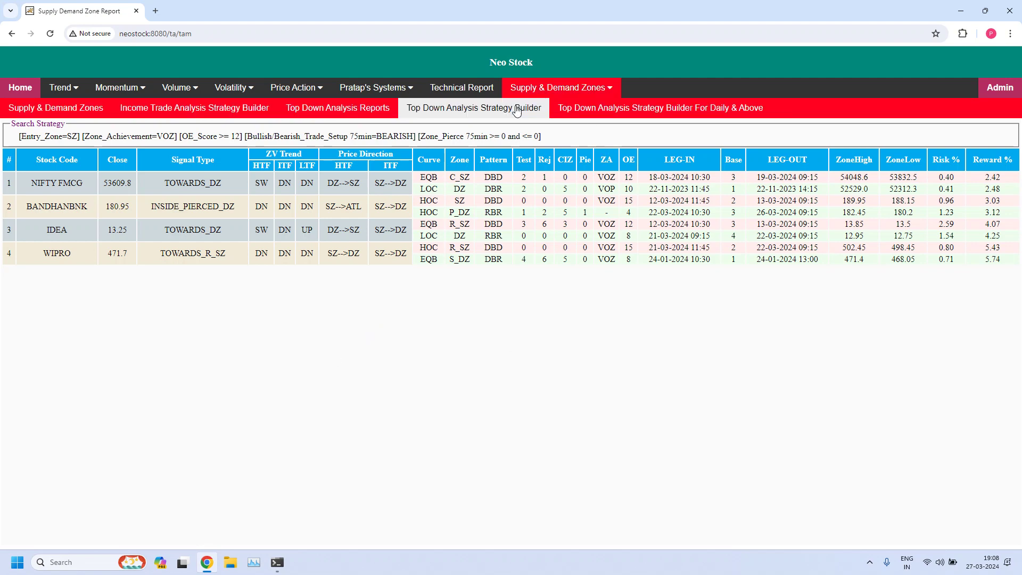
left_click(473, 108)
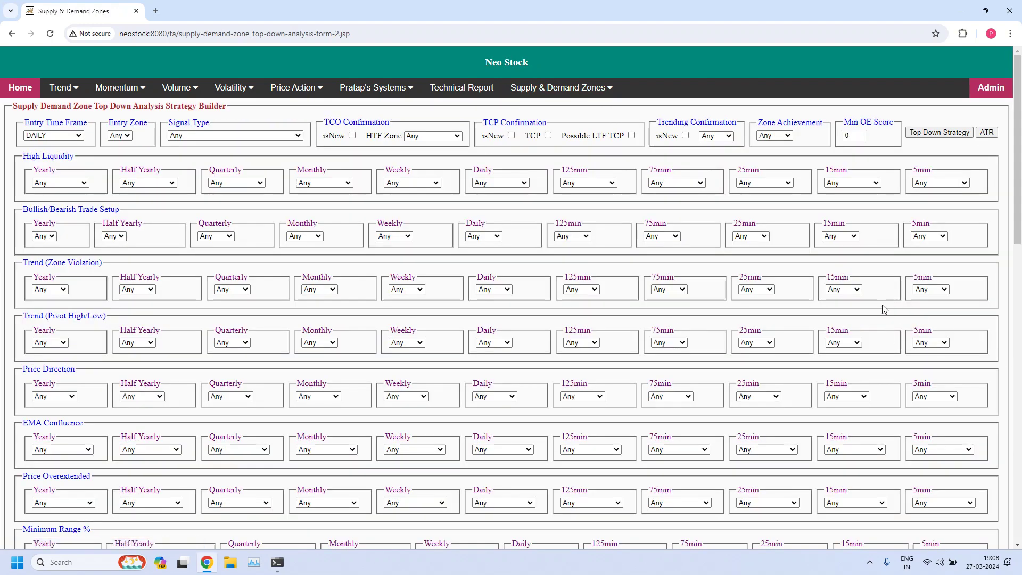
left_click(987, 133)
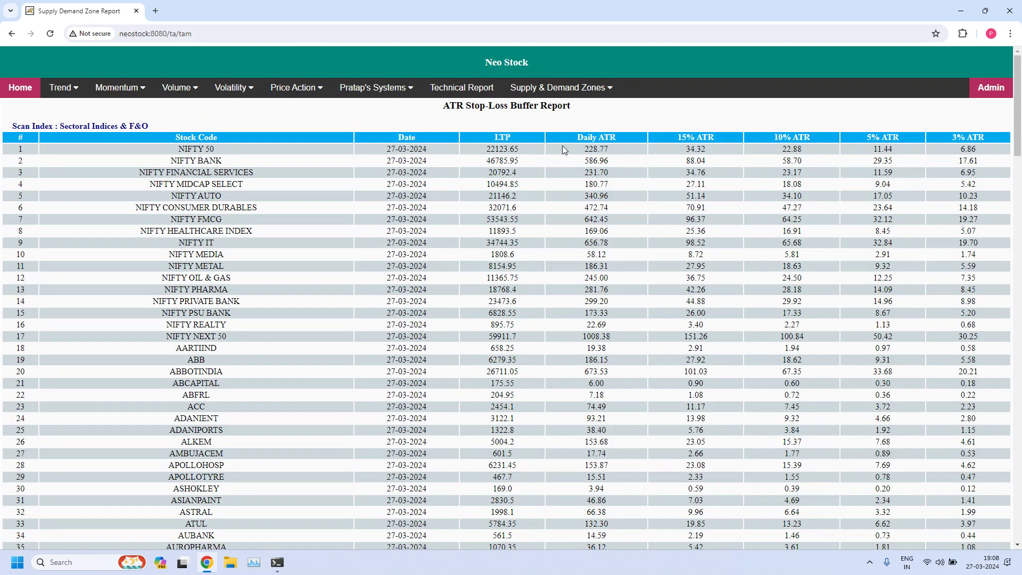
left_click_drag(576, 137, 623, 137)
Step: Clear the Daily ATR highlight and page down to row 199, ZYDUSLIFE, with daily ATR 27.99
left_click(725, 325)
left_click(1017, 515)
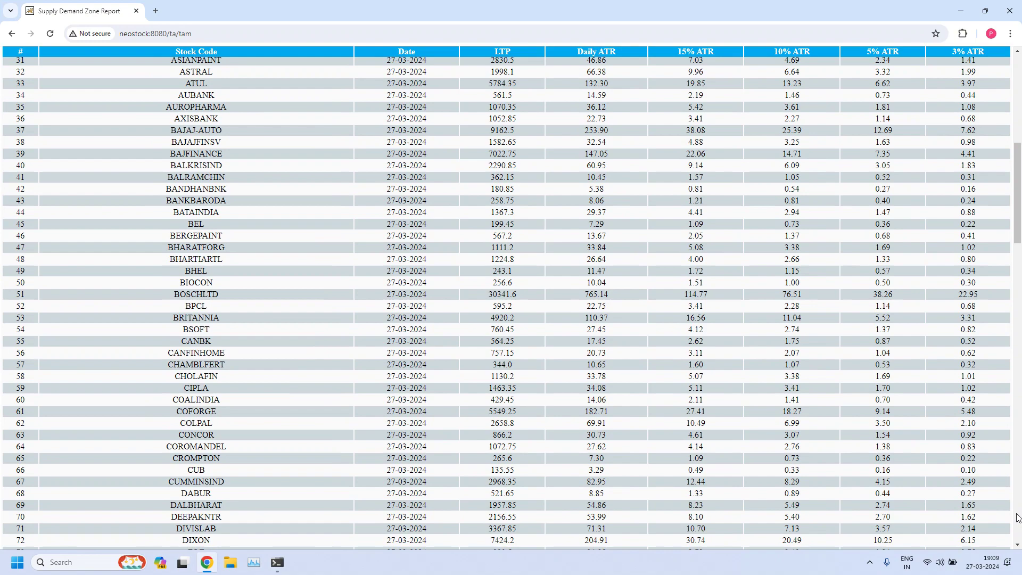
left_click(1016, 516)
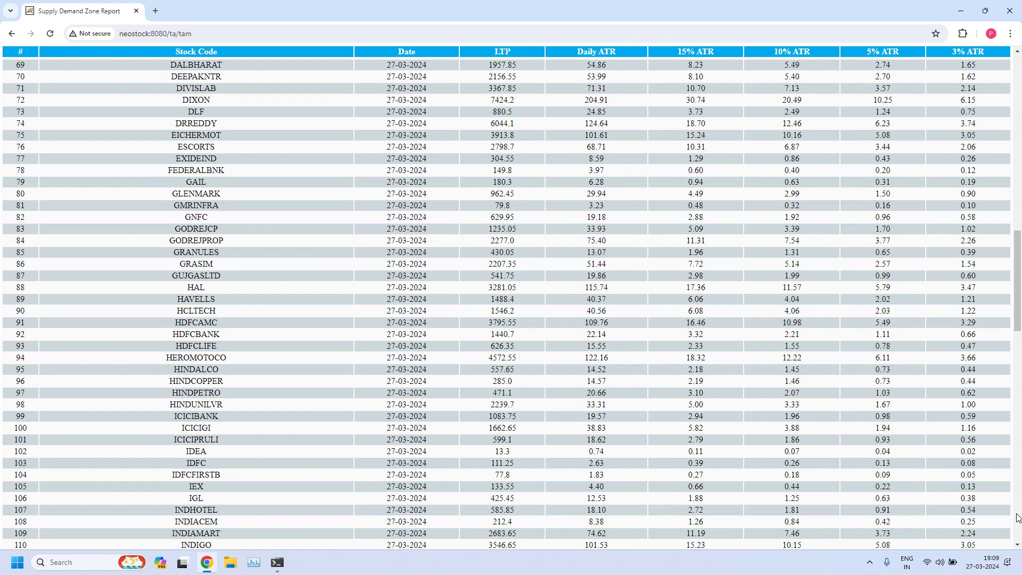
left_click(1016, 516)
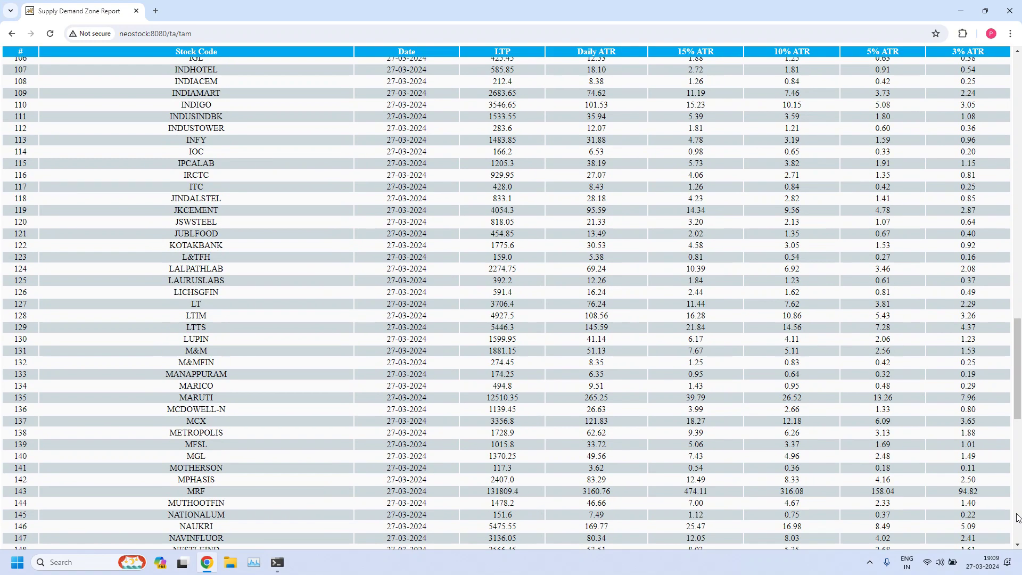
left_click(1017, 516)
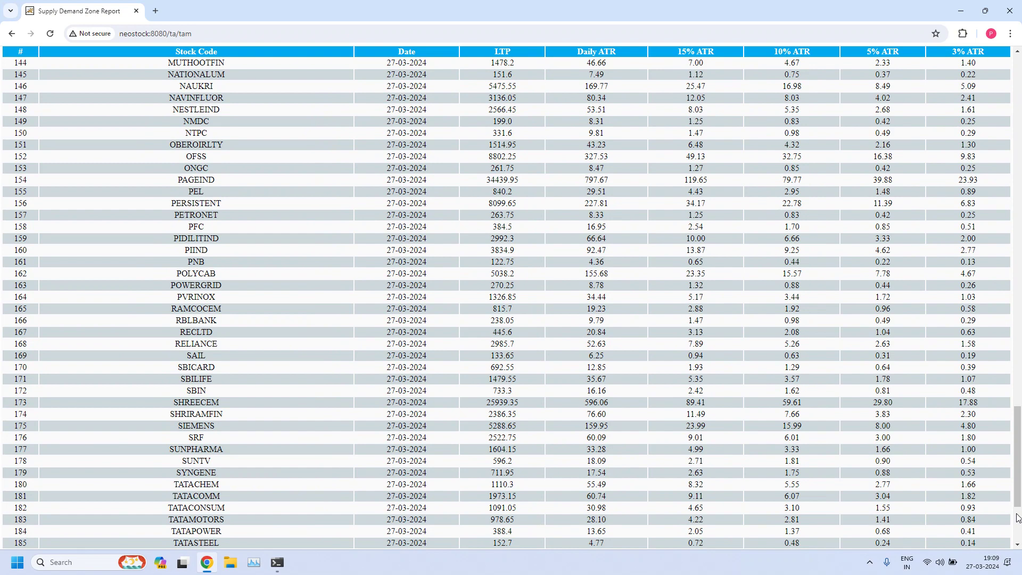
left_click(1017, 534)
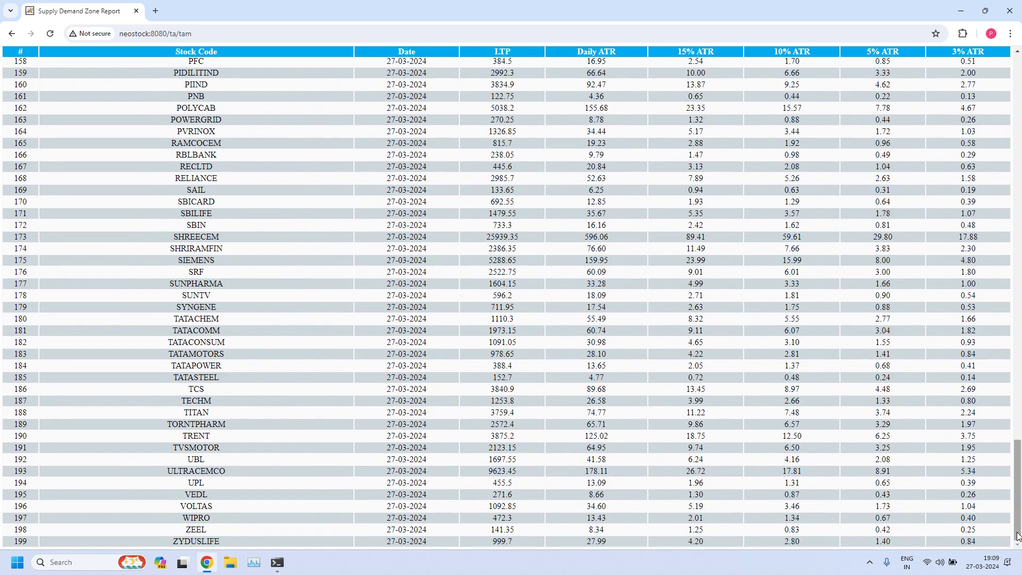